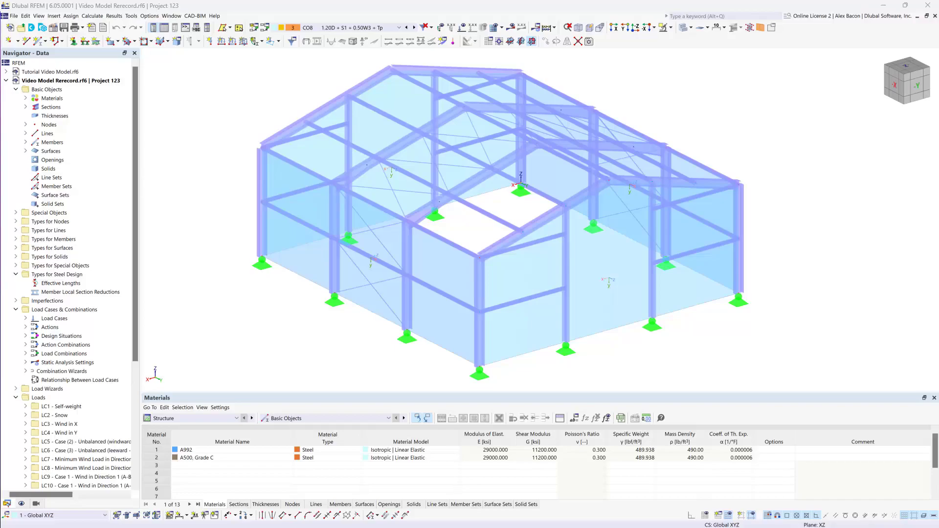
- From a roof-down view, select inner gable beams 6, 8, 10 and 12 and open Edit Members
{"action": "left_click", "coordinate": [235, 301]}
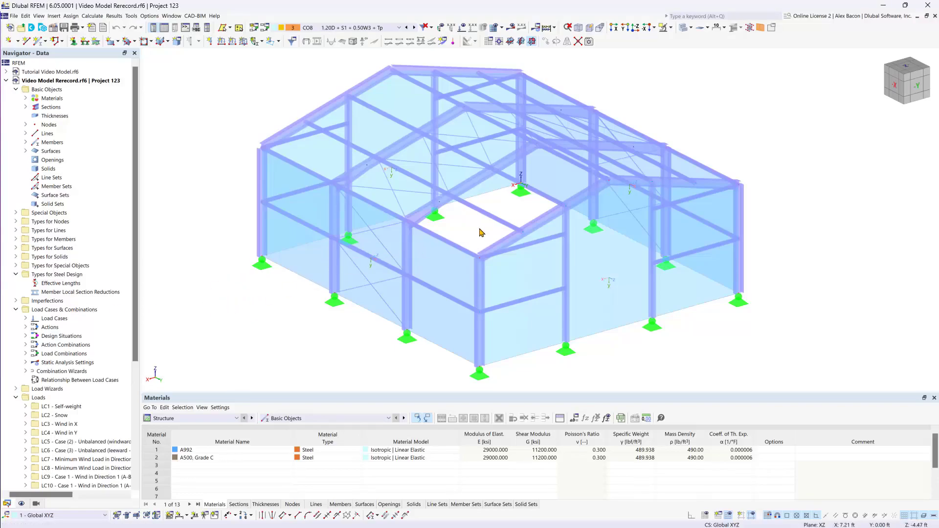
{"action": "mouse_move", "coordinate": [481, 233]}
{"action": "middle_mouse_down", "text": "ctrl"}
{"action": "mouse_move", "coordinate": [479, 168]}
{"action": "mouse_move", "coordinate": [481, 232]}
{"action": "middle_mouse_up", "text": "ctrl"}
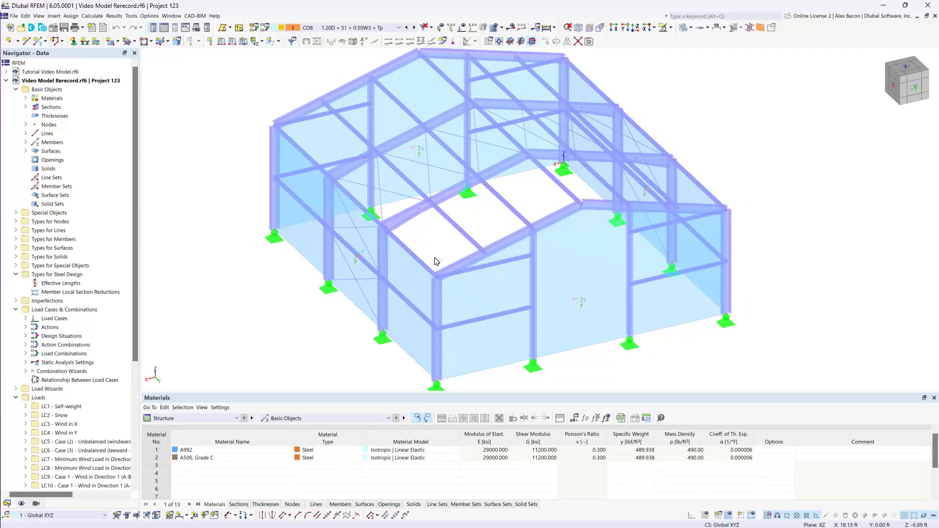
{"action": "left_click", "coordinate": [405, 215]}
{"action": "left_click", "coordinate": [360, 164]}
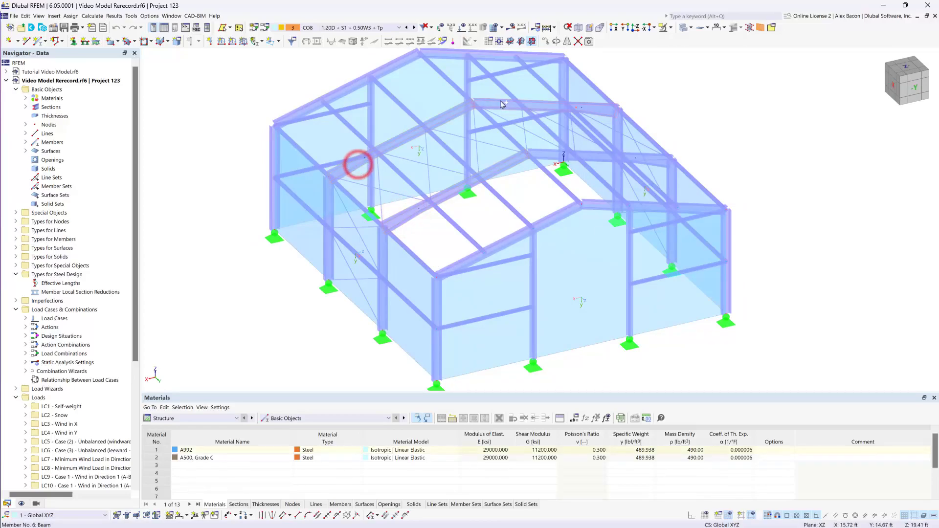
{"action": "left_click", "coordinate": [502, 99]}
{"action": "left_click", "coordinate": [551, 156]}
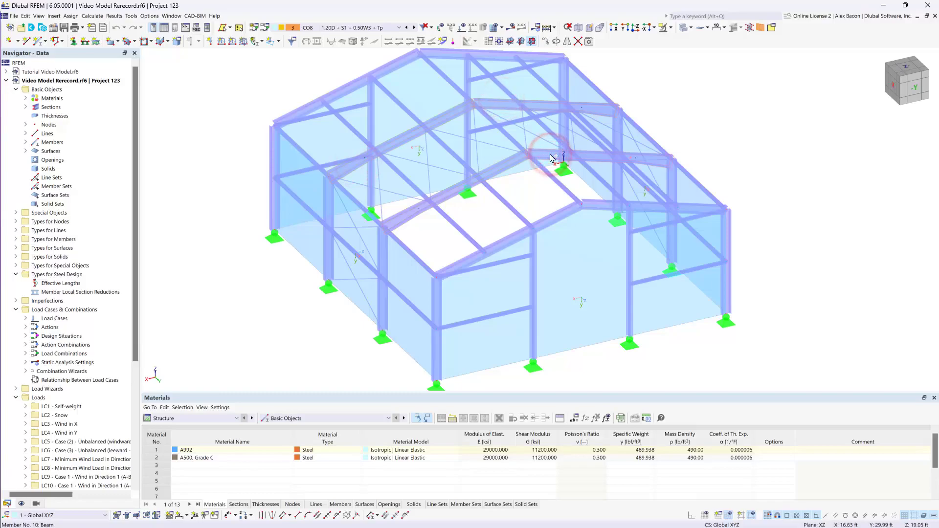
{"action": "double_click", "coordinate": [550, 157]}
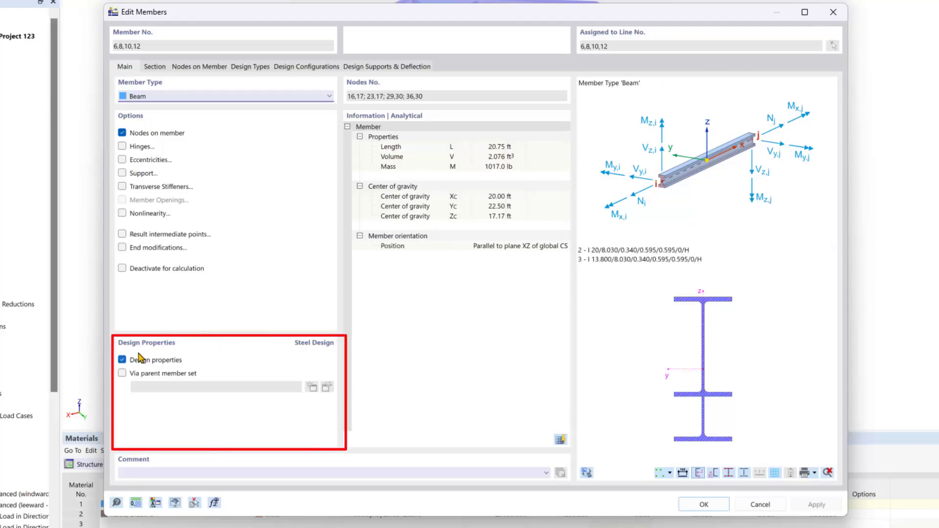
- Create a new AISC 360 effective-length definition with Mcr per Chapter F and automatic Cb per F1-1
{"action": "left_click", "coordinate": [244, 73]}
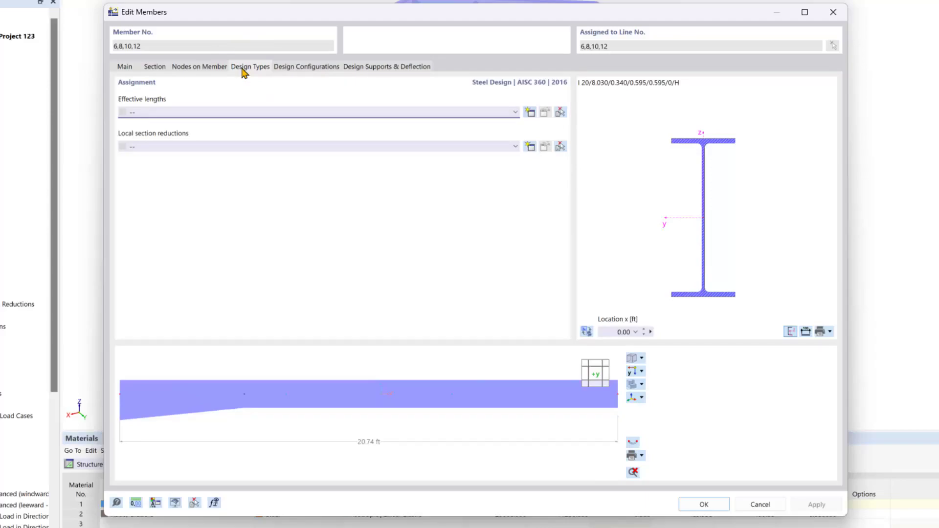
{"action": "left_click", "coordinate": [529, 112]}
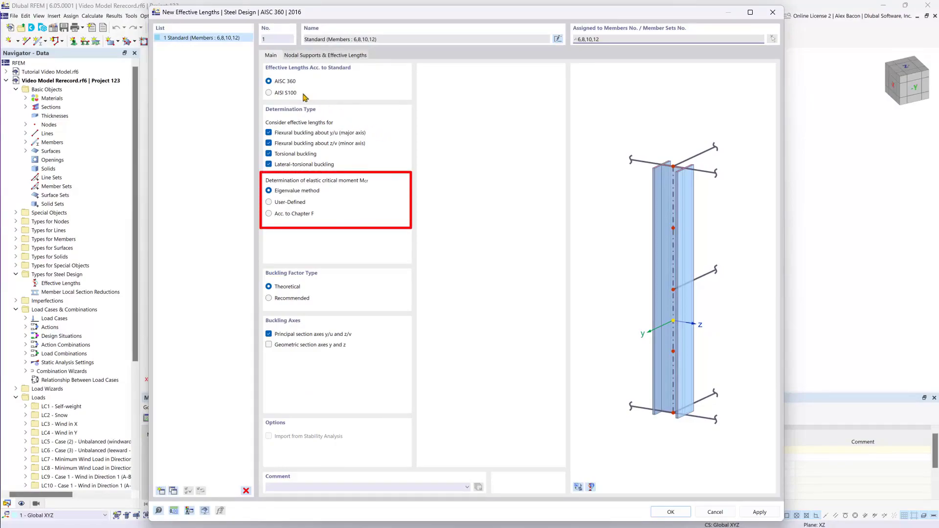
{"action": "left_click", "coordinate": [273, 81]}
{"action": "left_click", "coordinate": [291, 215]}
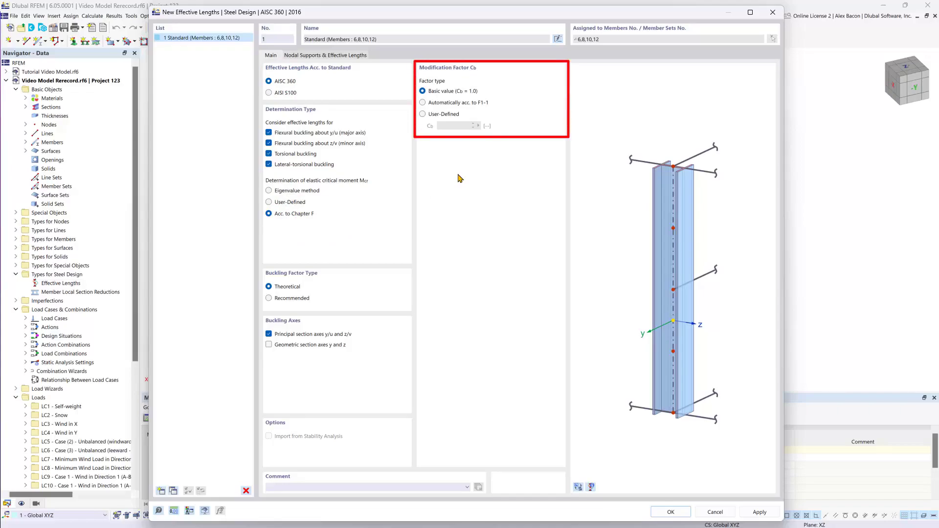
{"action": "left_click", "coordinate": [437, 104]}
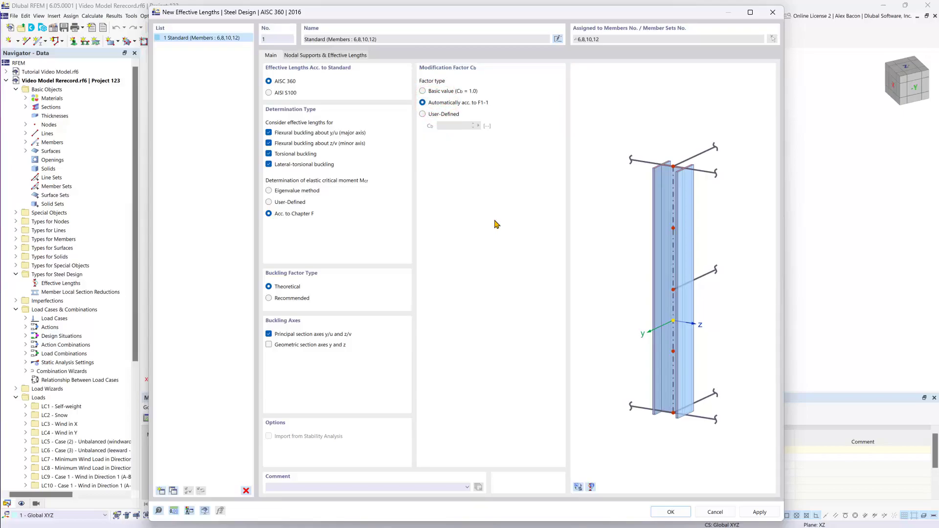
{"action": "left_click", "coordinate": [325, 56]}
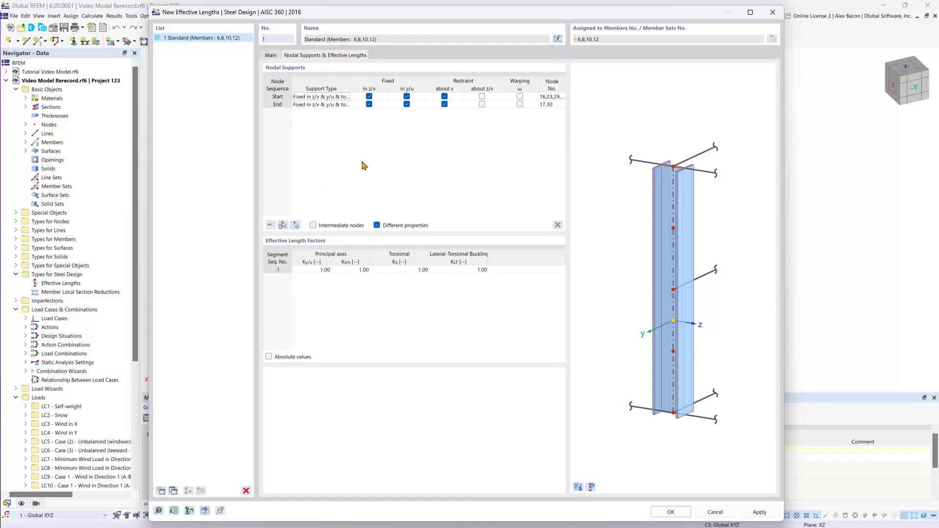
- Include intermediate nodes using member 12 as reference, adding interior nodes .1 to .3
{"action": "left_click", "coordinate": [313, 225]}
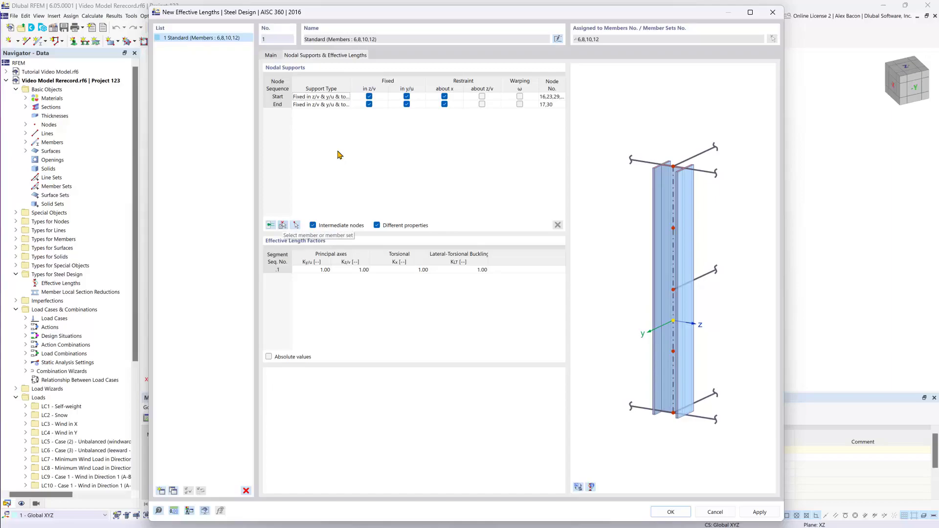
{"action": "left_click", "coordinate": [283, 225]}
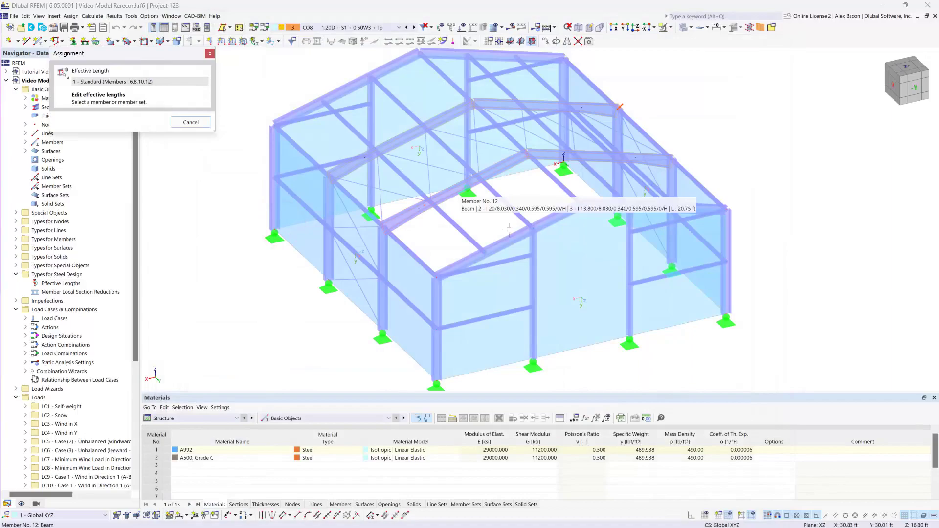
{"action": "left_click", "coordinate": [509, 230]}
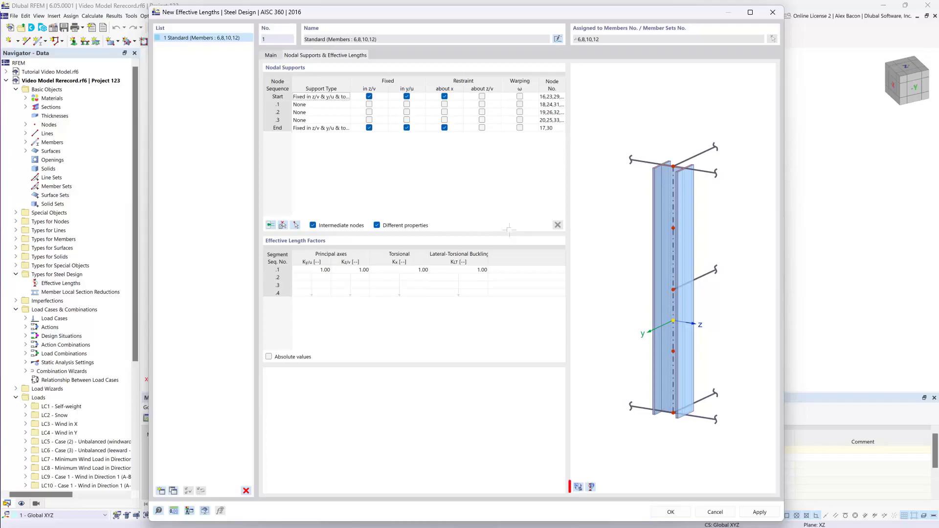
- Preview the gable beams within the whole model and review the intermediate node rows
{"action": "left_click", "coordinate": [578, 489]}
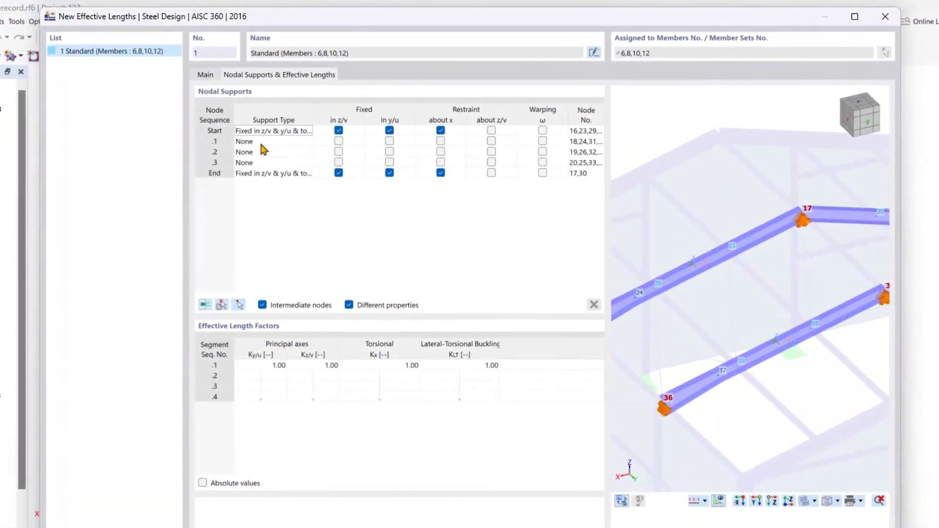
{"action": "left_click", "coordinate": [312, 106]}
{"action": "key", "text": "Up"}
{"action": "key", "text": "Down"}
{"action": "key", "text": "Down"}
{"action": "key", "text": "Down"}
{"action": "key", "text": "Down"}
{"action": "left_click", "coordinate": [338, 189]}
{"action": "left_click", "coordinate": [213, 141]}
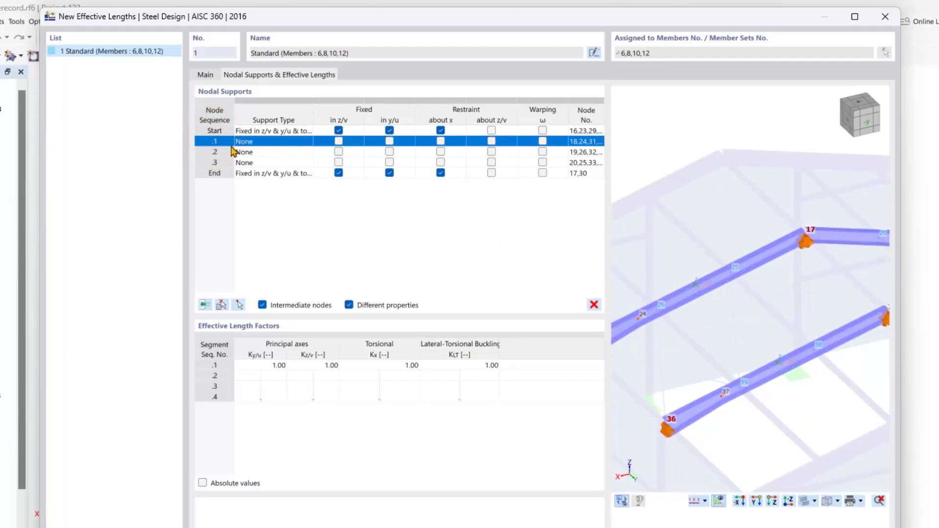
{"action": "scroll", "coordinate": [649, 337], "scroll_direction": "up", "scroll_amount": 2}
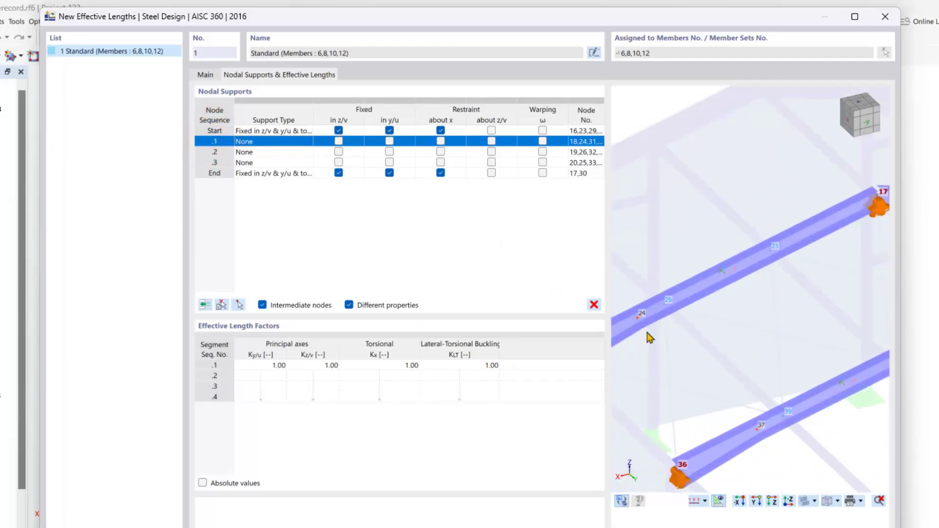
{"action": "scroll", "coordinate": [746, 447], "scroll_direction": "down", "scroll_amount": 1}
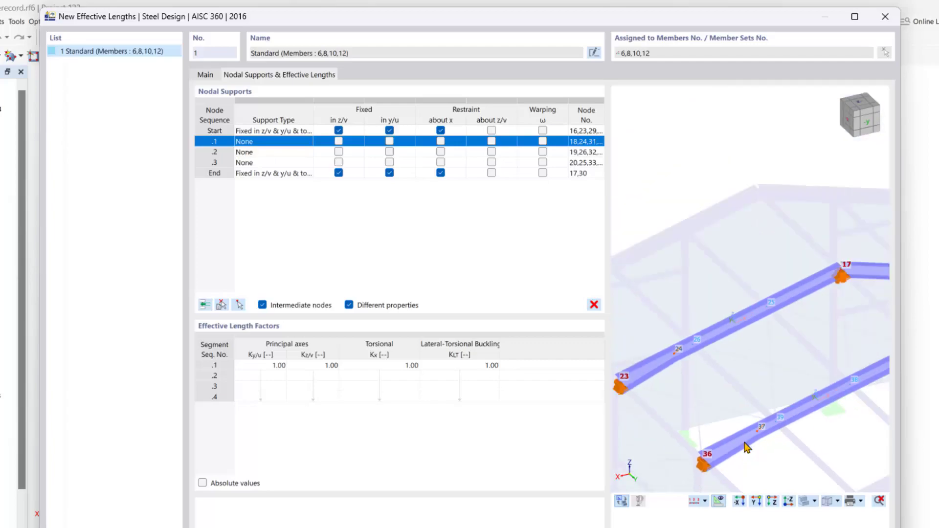
- Fix intermediate nodes .2 and .3 in y/u and apply the effective-length definition
{"action": "left_click", "coordinate": [214, 151]}
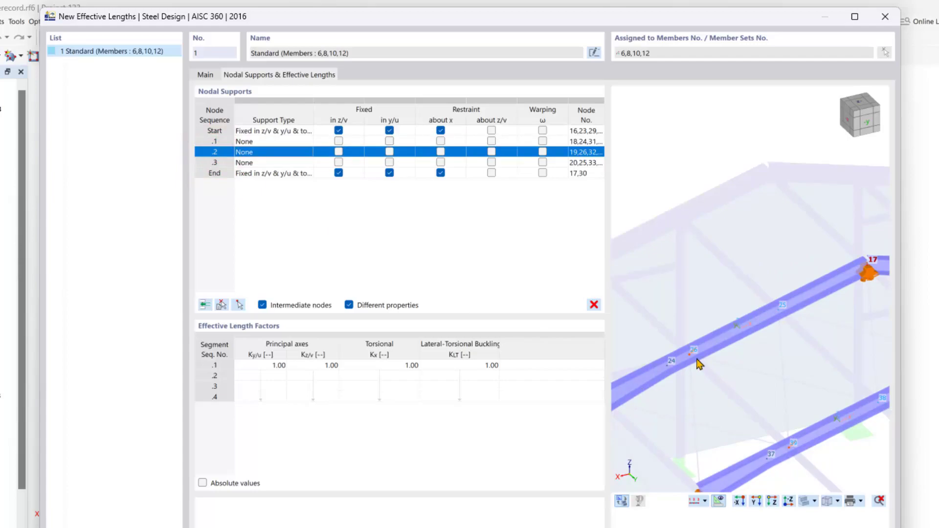
{"action": "left_click", "coordinate": [389, 152]}
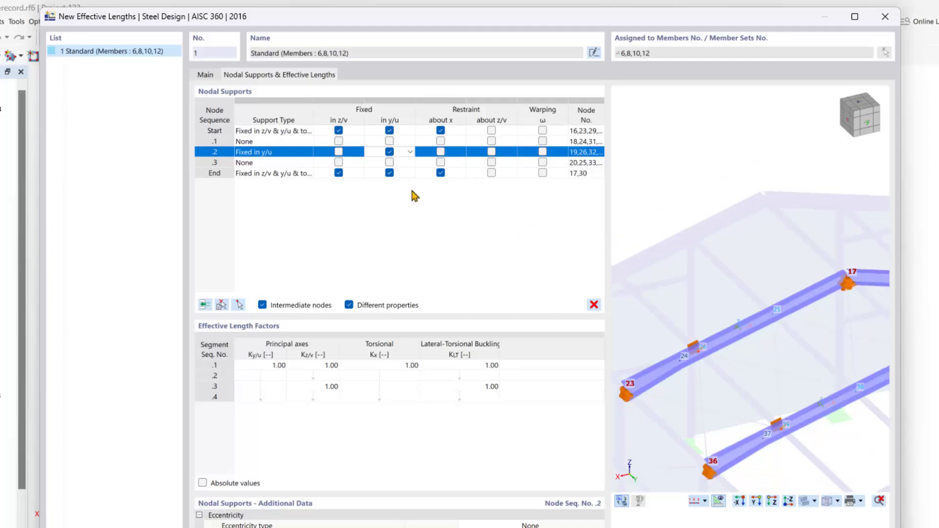
{"action": "left_click", "coordinate": [389, 162]}
{"action": "left_click", "coordinate": [390, 162]}
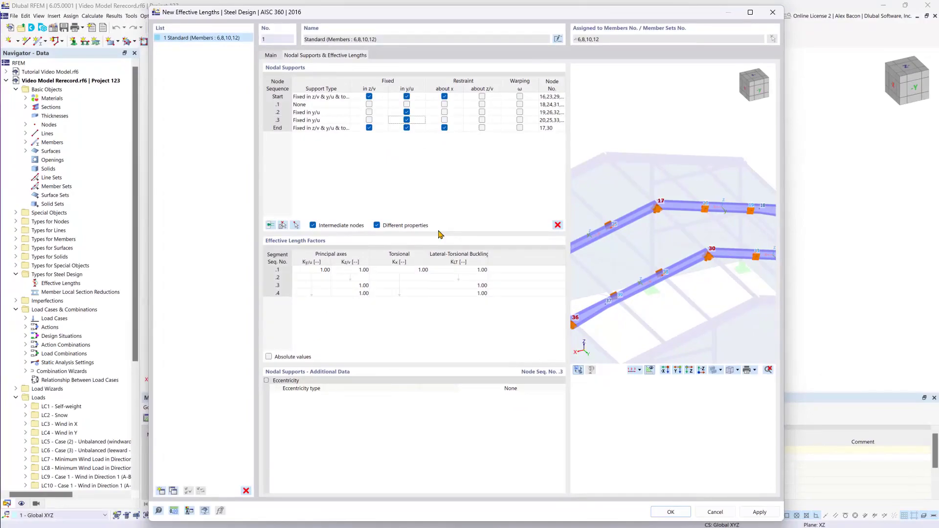
{"action": "left_click", "coordinate": [309, 304]}
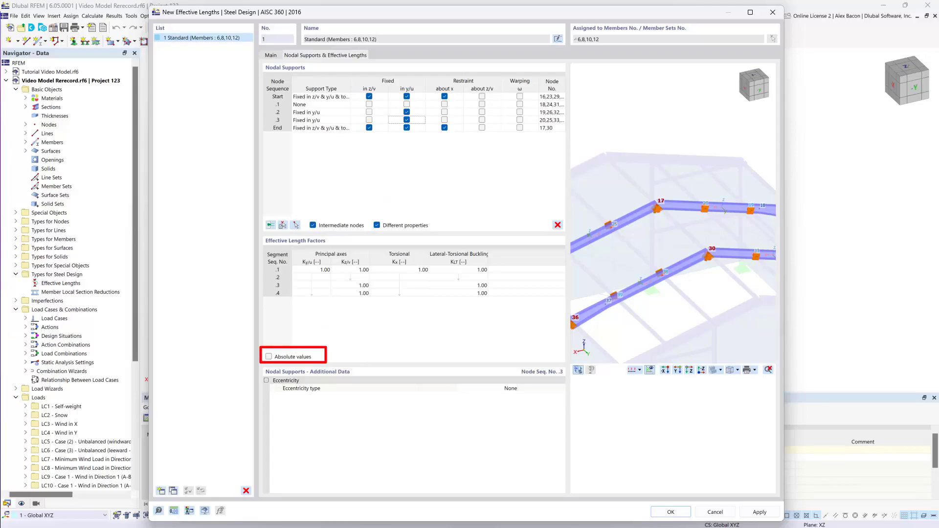
{"action": "left_click", "coordinate": [453, 340]}
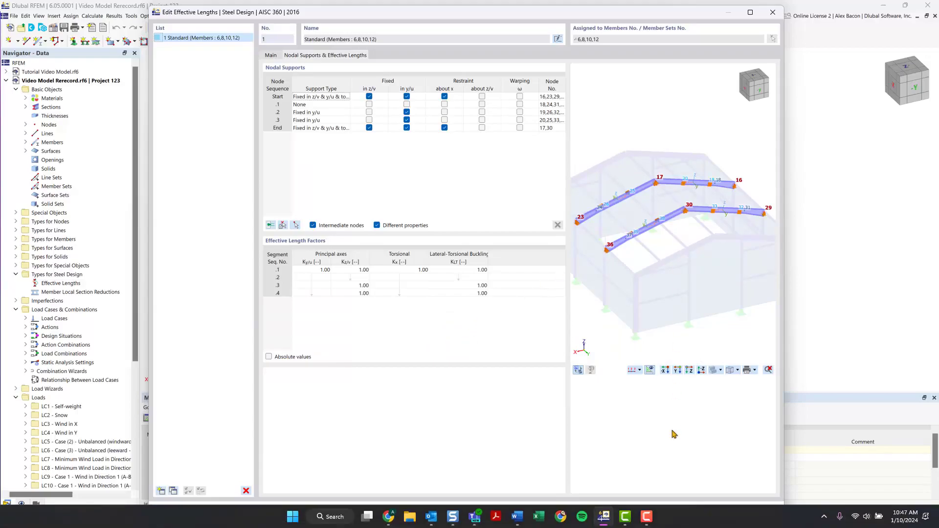
{"action": "left_click", "coordinate": [672, 460]}
- Confirm the effective lengths, check the Serviceability configuration options, and view design supports and deflection
{"action": "left_click", "coordinate": [670, 512]}
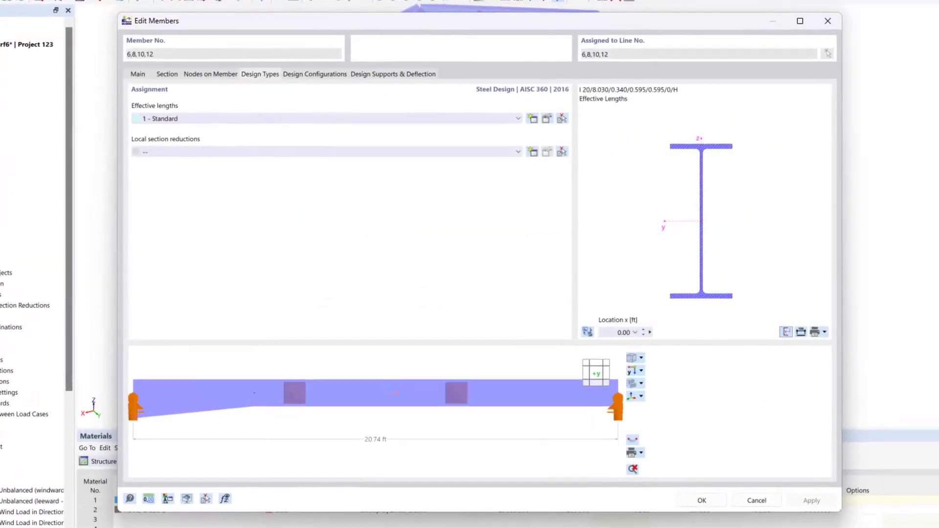
{"action": "middle_click_drag", "start_coordinate": [415, 372], "coordinate": [412, 395]}
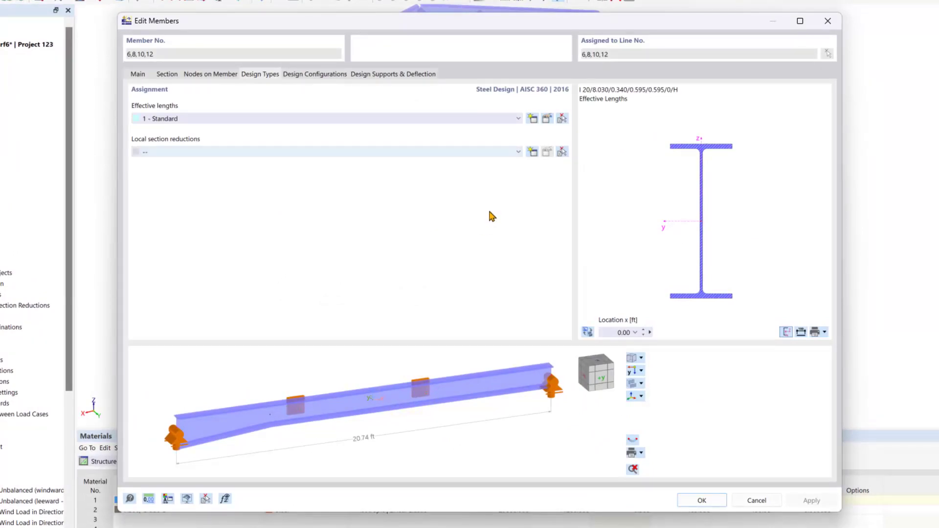
{"action": "left_click", "coordinate": [338, 76]}
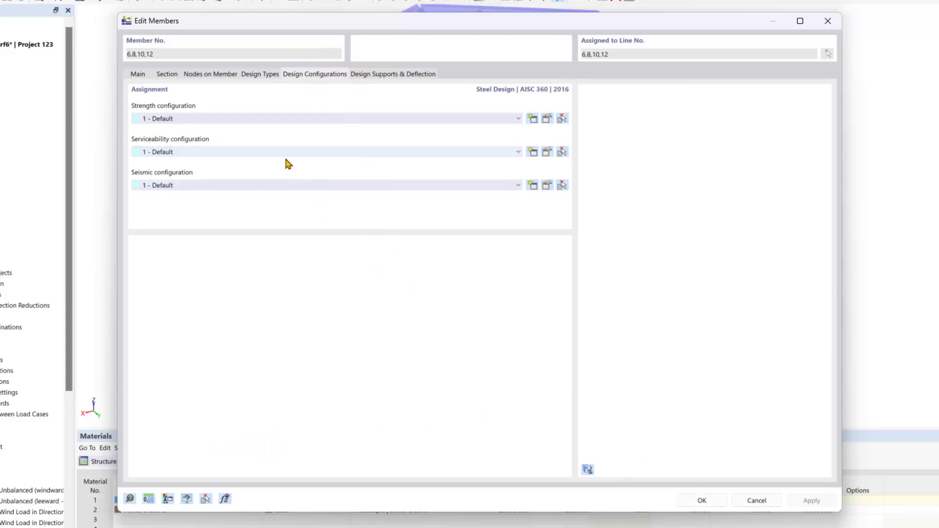
{"action": "left_click", "coordinate": [519, 152]}
{"action": "left_click", "coordinate": [519, 153]}
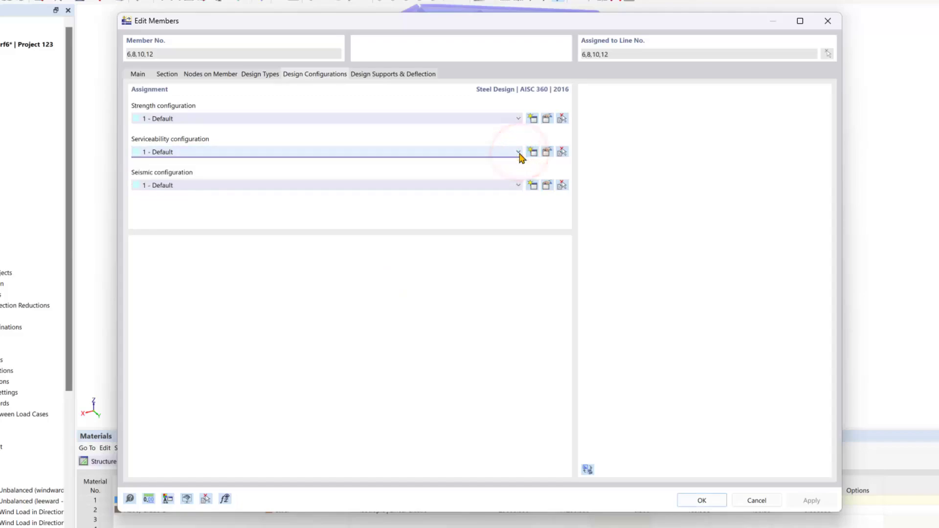
{"action": "left_click", "coordinate": [519, 152]}
{"action": "left_click", "coordinate": [519, 153]}
{"action": "left_click", "coordinate": [421, 74]}
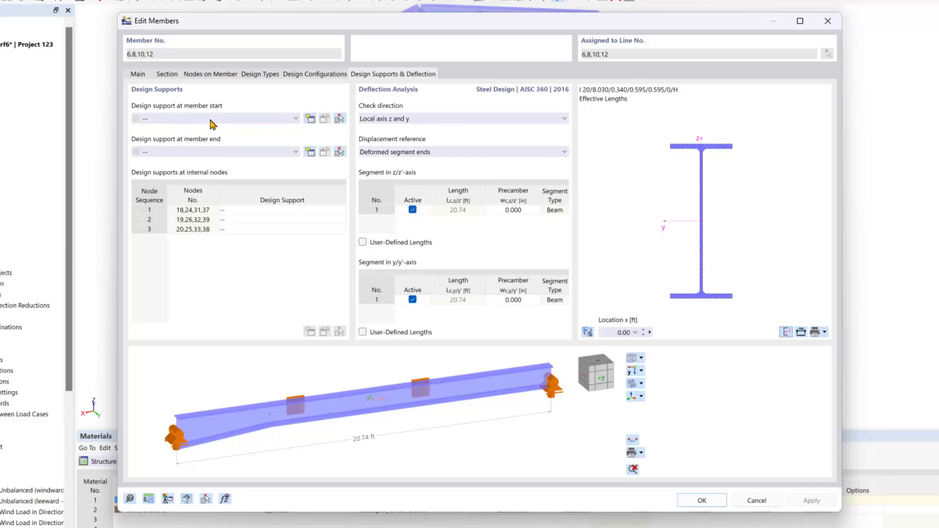
- Finish the gable beam edits and close the Edit Members dialog
{"action": "left_click", "coordinate": [254, 306]}
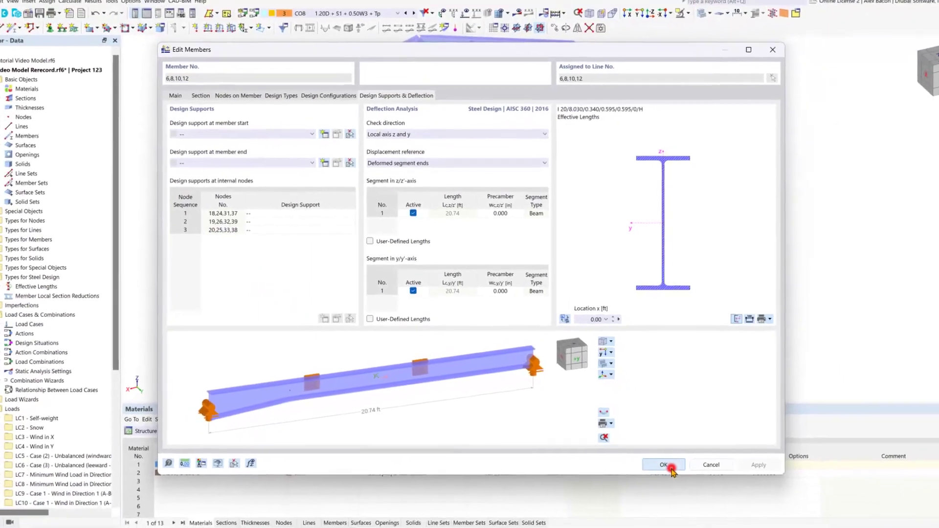
{"action": "left_click", "coordinate": [702, 500]}
{"action": "left_click", "coordinate": [287, 308]}
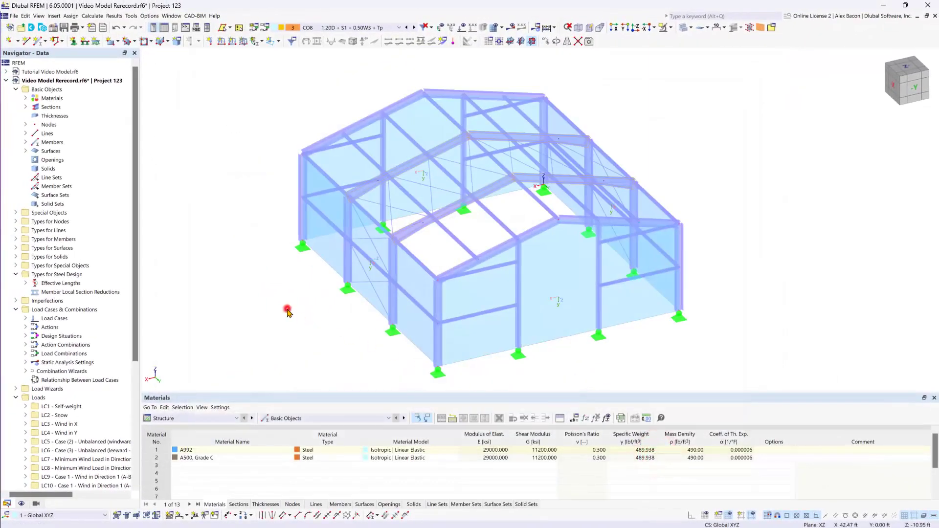
- Select corner columns 1, 3, 13 and 15 and open their member properties
{"action": "left_click", "coordinate": [438, 303]}
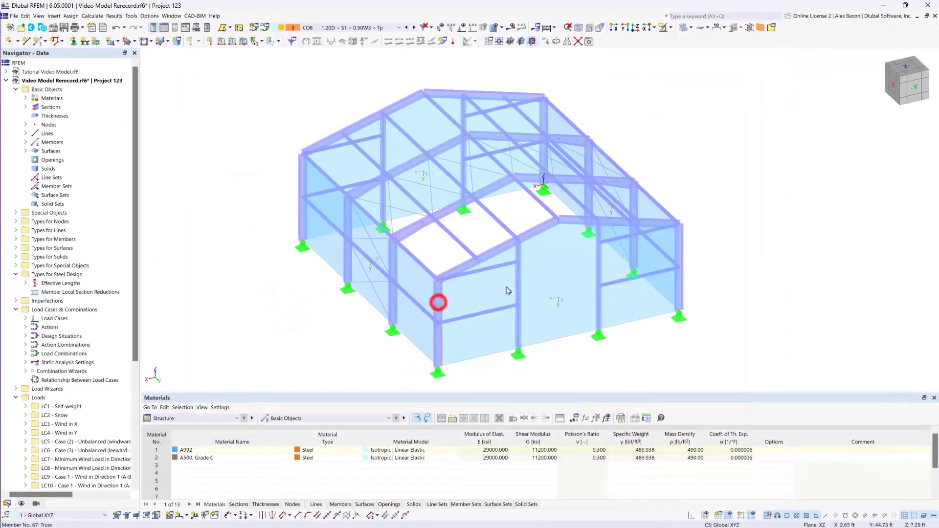
{"action": "left_click", "coordinate": [681, 246]}
{"action": "left_click", "coordinate": [550, 111]}
{"action": "left_click", "coordinate": [591, 107]}
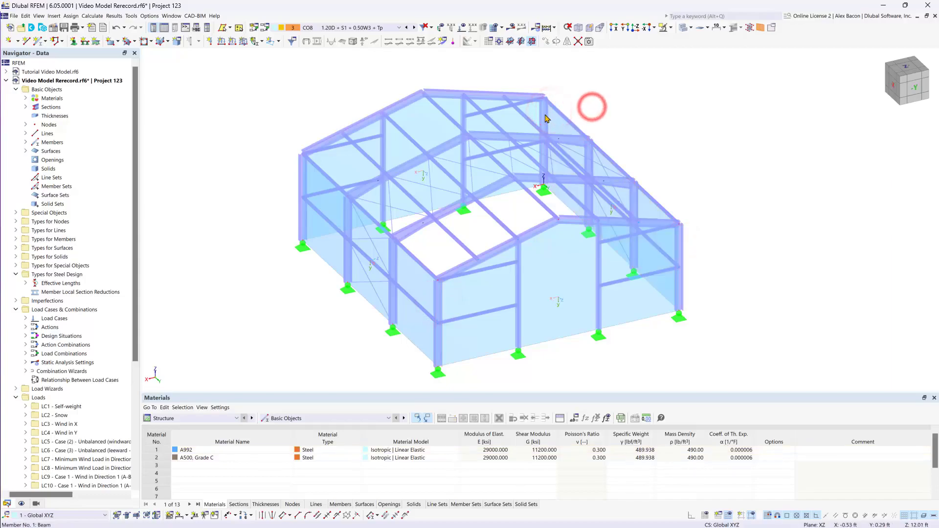
{"action": "left_click", "coordinate": [545, 114]}
{"action": "left_click", "coordinate": [677, 247]}
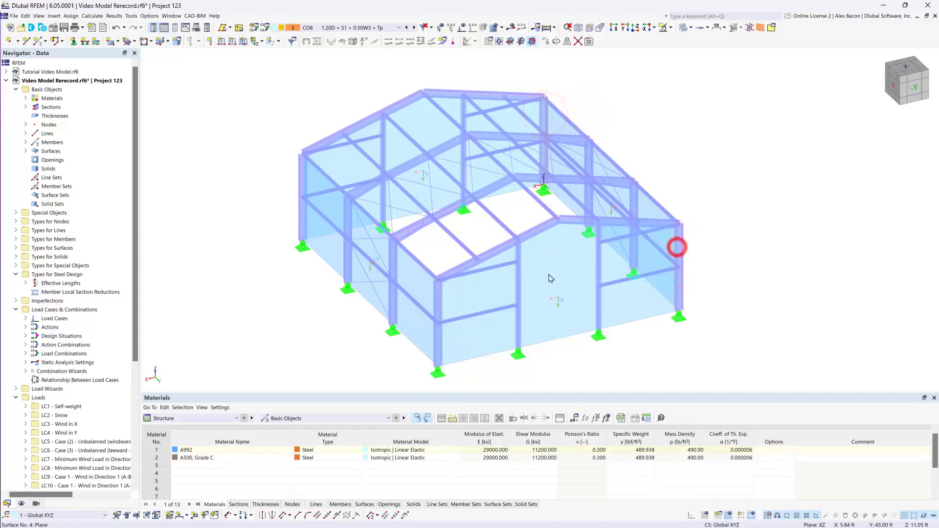
{"action": "left_click", "coordinate": [439, 298]}
{"action": "double_click", "coordinate": [301, 175]}
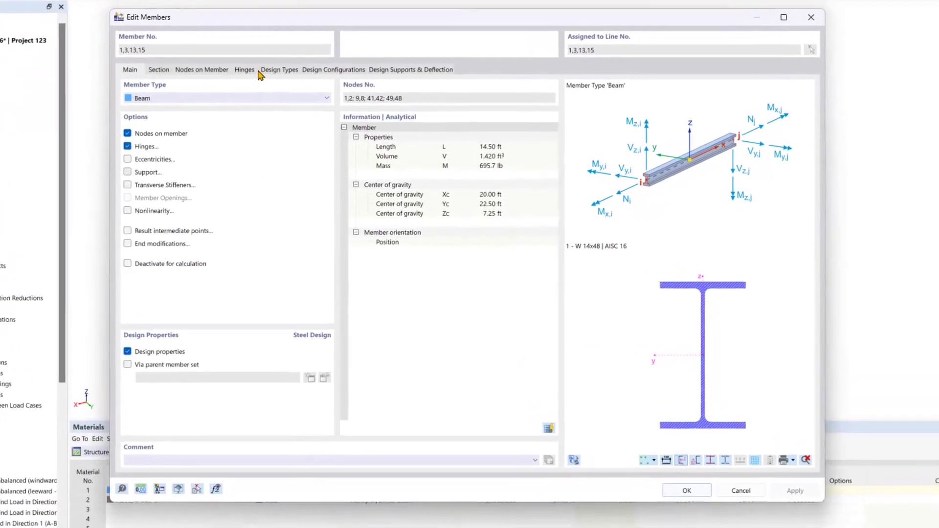
- Create effective-length definition 2 for the columns with Mcr per Chapter F and automatic Cb per F1-1
{"action": "left_click", "coordinate": [297, 108]}
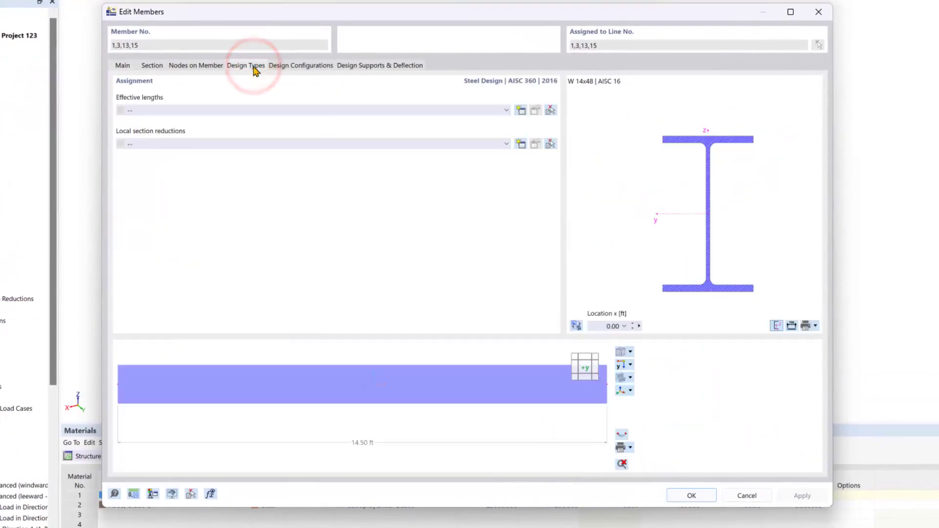
{"action": "left_click", "coordinate": [260, 110]}
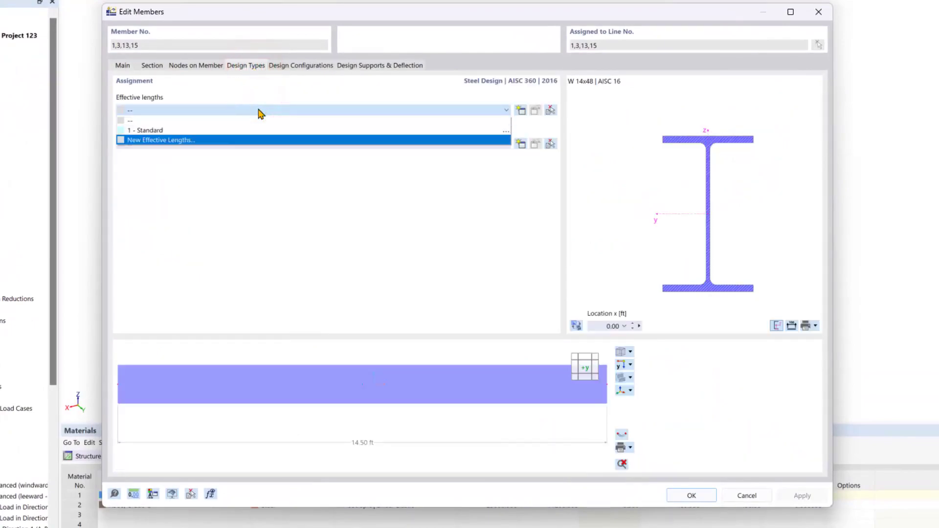
{"action": "left_click", "coordinate": [220, 140]}
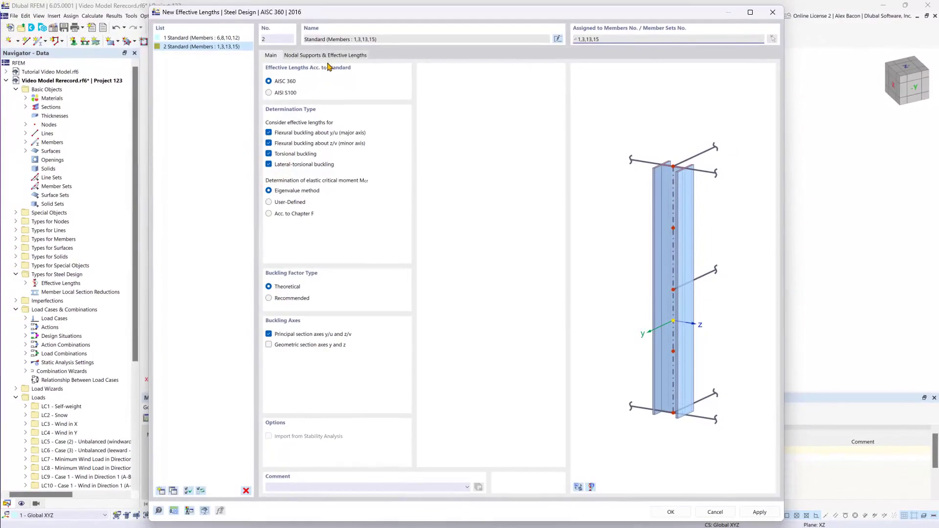
{"action": "left_click", "coordinate": [270, 213]}
{"action": "left_click", "coordinate": [439, 103]}
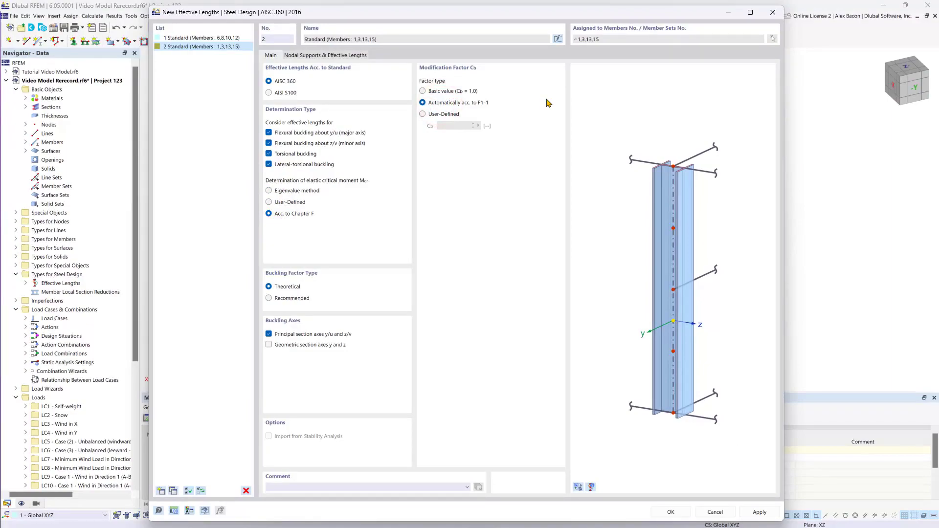
{"action": "left_click", "coordinate": [343, 54]}
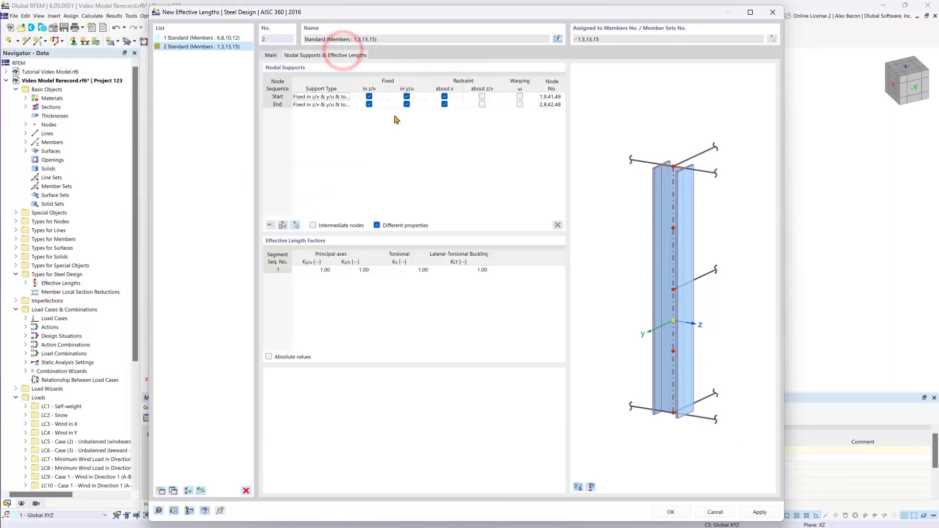
- Add an intermediate node braced in z/v and y/u to definition 2 and confirm it
{"action": "left_click", "coordinate": [313, 225]}
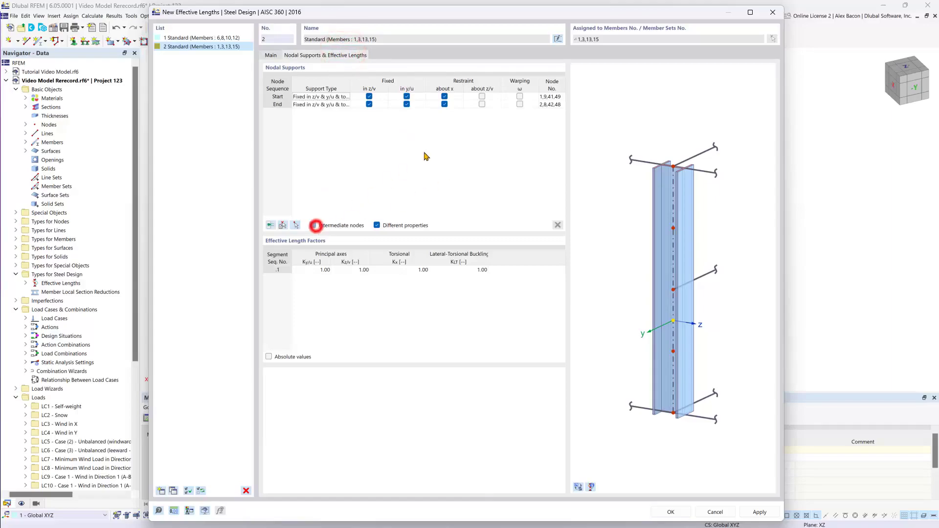
{"action": "left_click", "coordinate": [283, 224]}
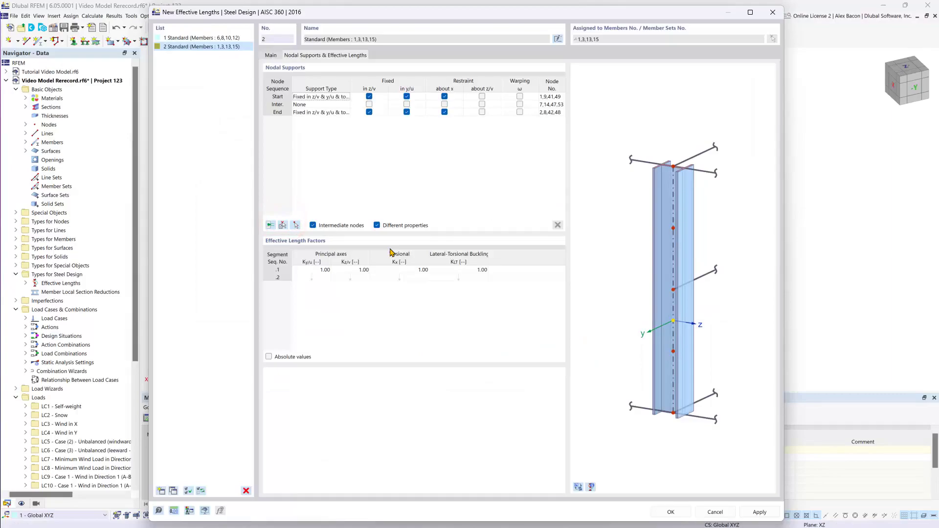
{"action": "left_click", "coordinate": [579, 489]}
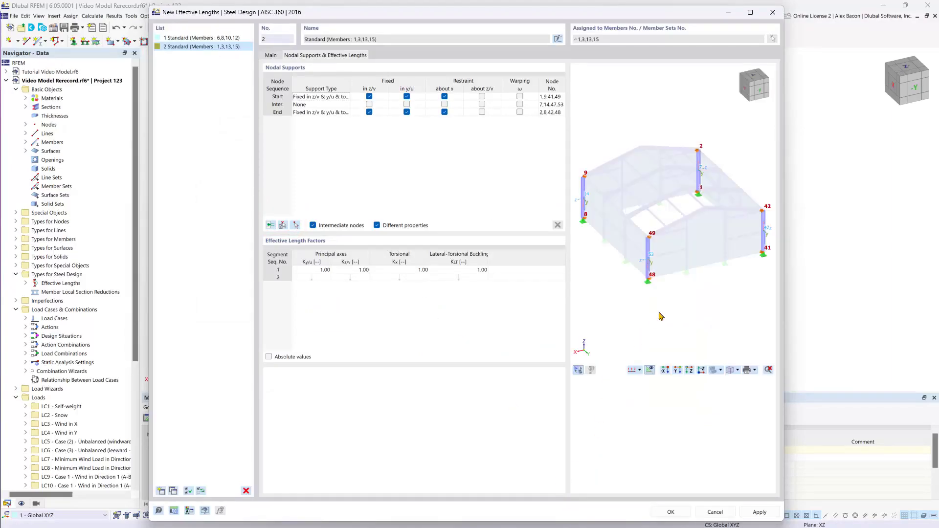
{"action": "left_click", "coordinate": [659, 314]}
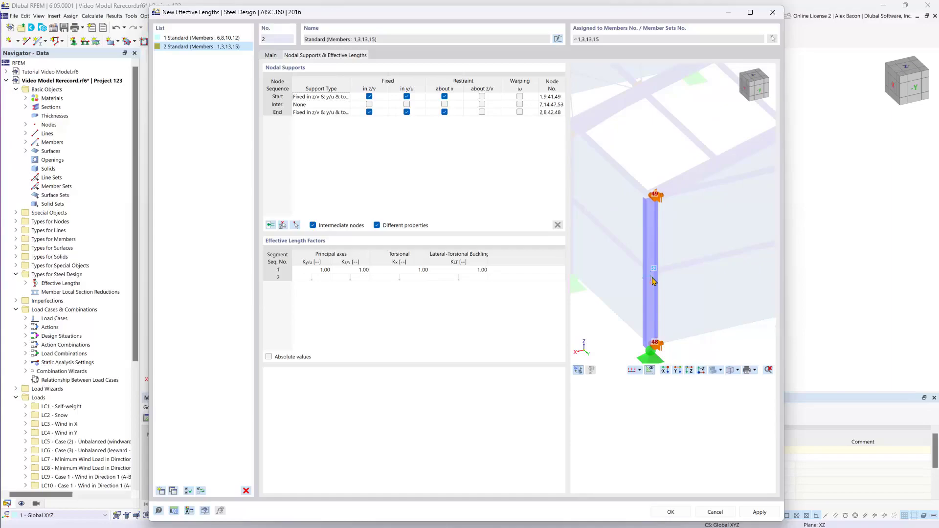
{"action": "scroll", "coordinate": [653, 280], "scroll_direction": "up", "scroll_amount": 1}
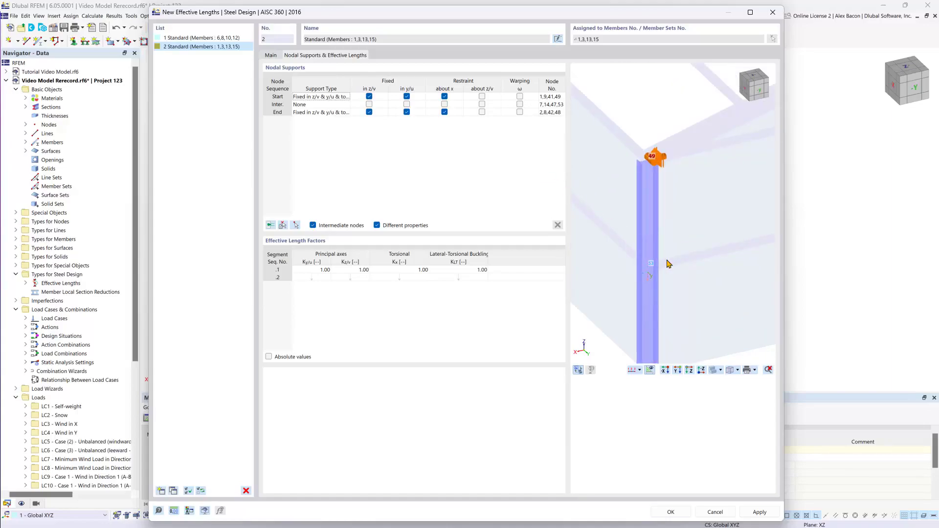
{"action": "left_click", "coordinate": [369, 105]}
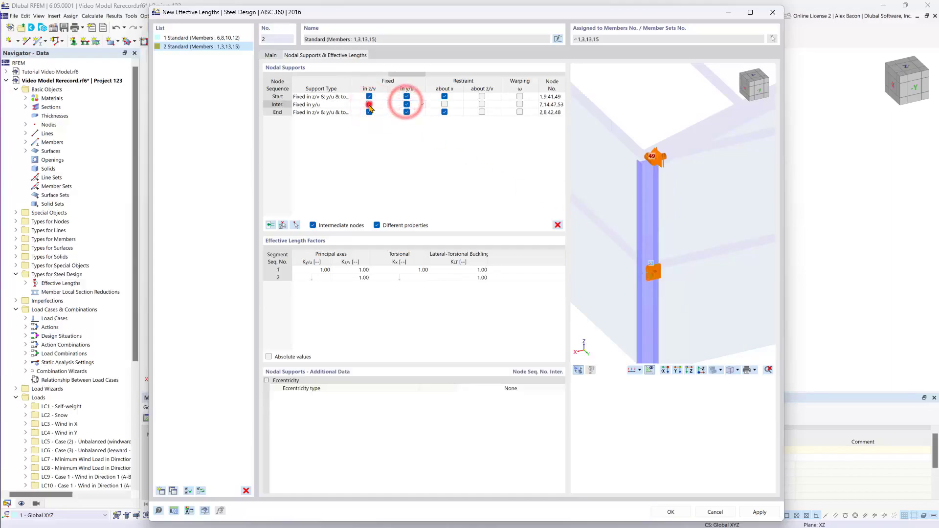
{"action": "left_click", "coordinate": [672, 512]}
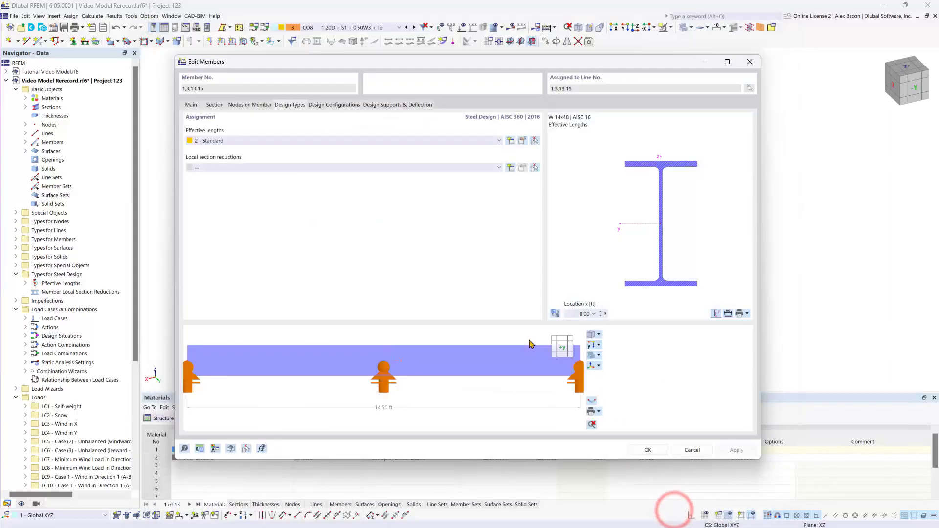
- Apply definition 2 to columns 1, 3, 13, 15 and pan the 3D hall view
{"action": "left_click", "coordinate": [646, 450]}
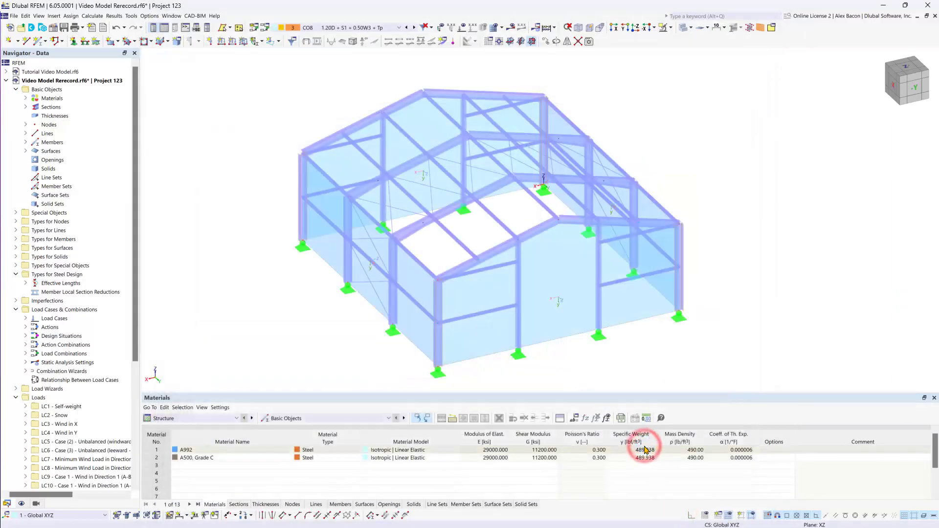
{"action": "middle_click_drag", "start_coordinate": [647, 355], "coordinate": [646, 351]}
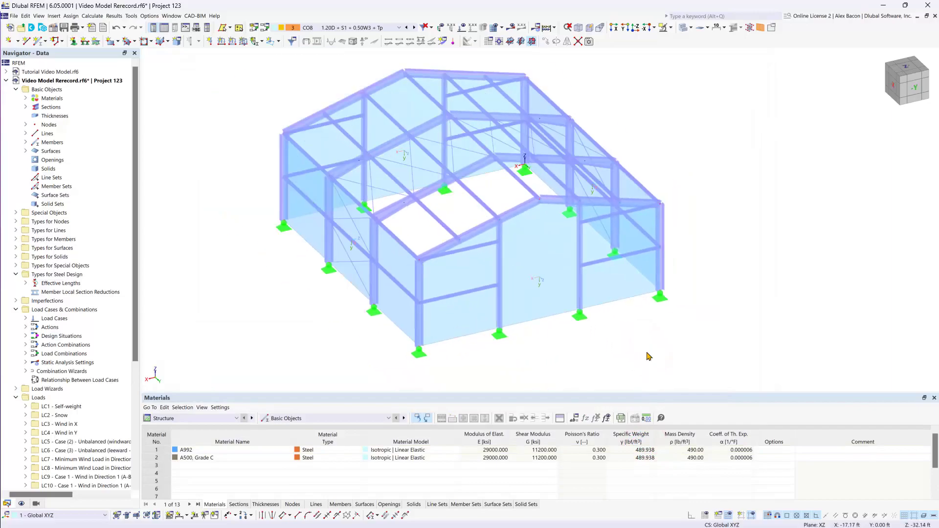